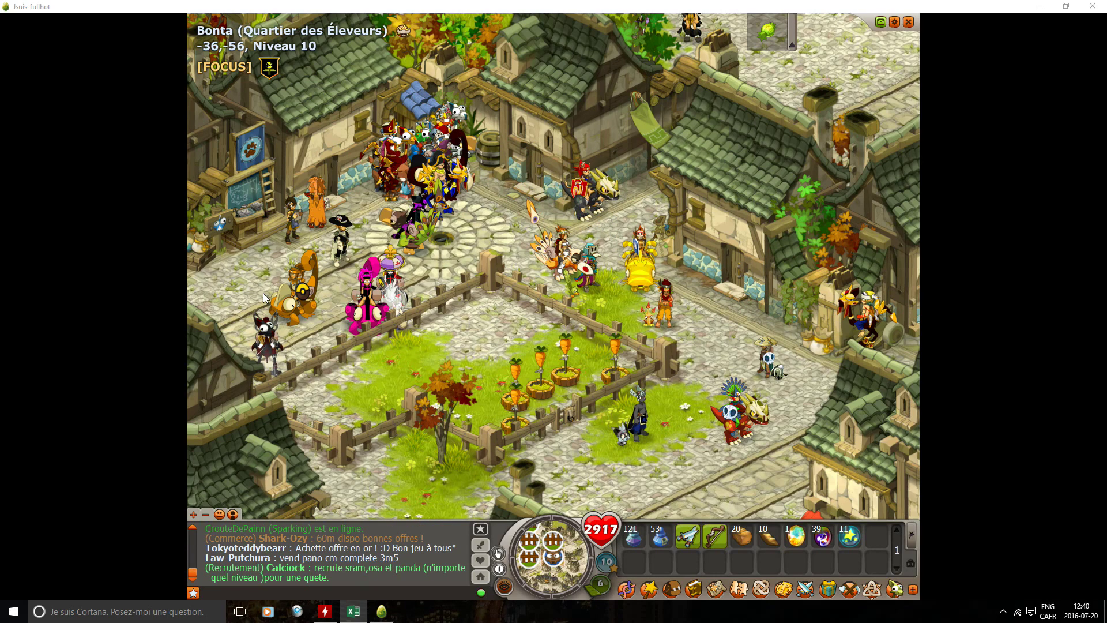
- Switch to the AstuceKamas.xlsx workbook in Excel and examine the Samedi and Dimanche prices of the Obvi, Para and Roli capes
click(343, 617)
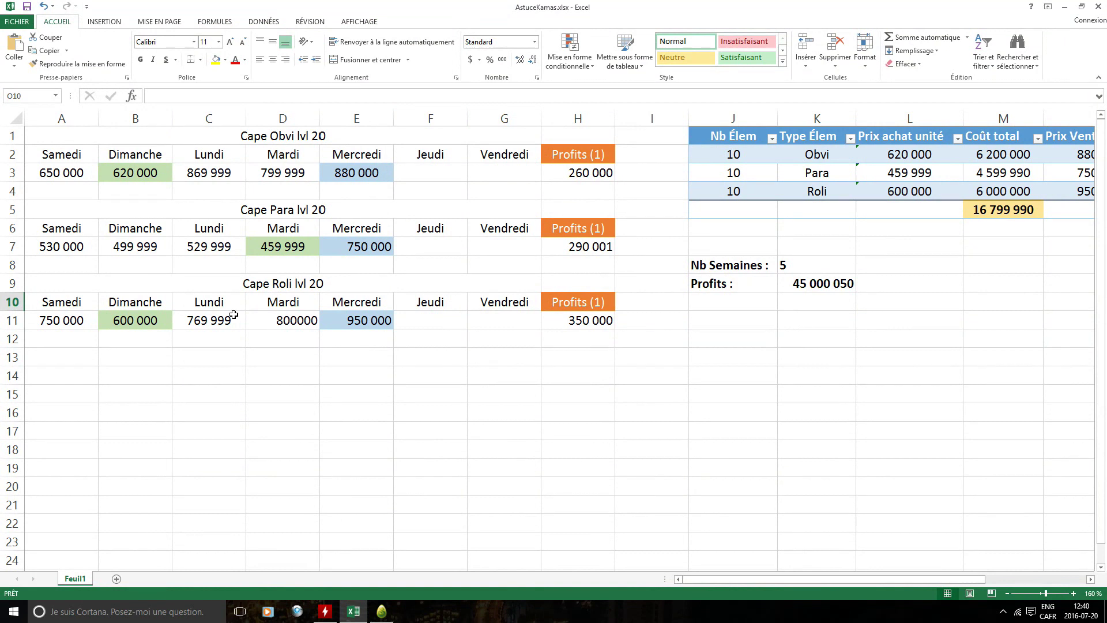
drag(431, 173, 475, 314)
click(504, 357)
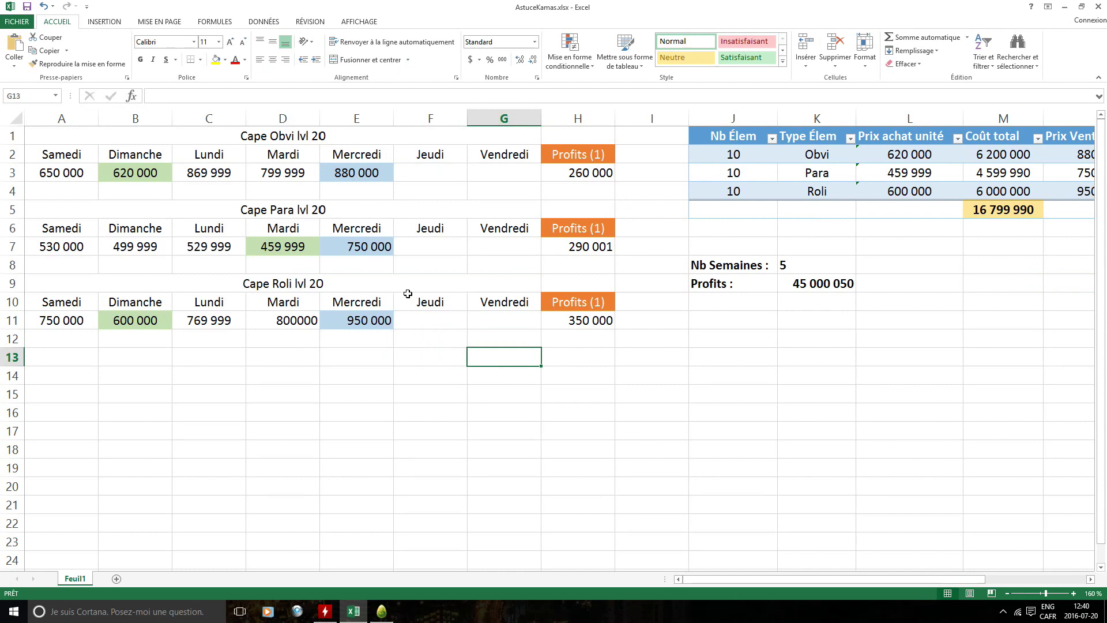
click(77, 176)
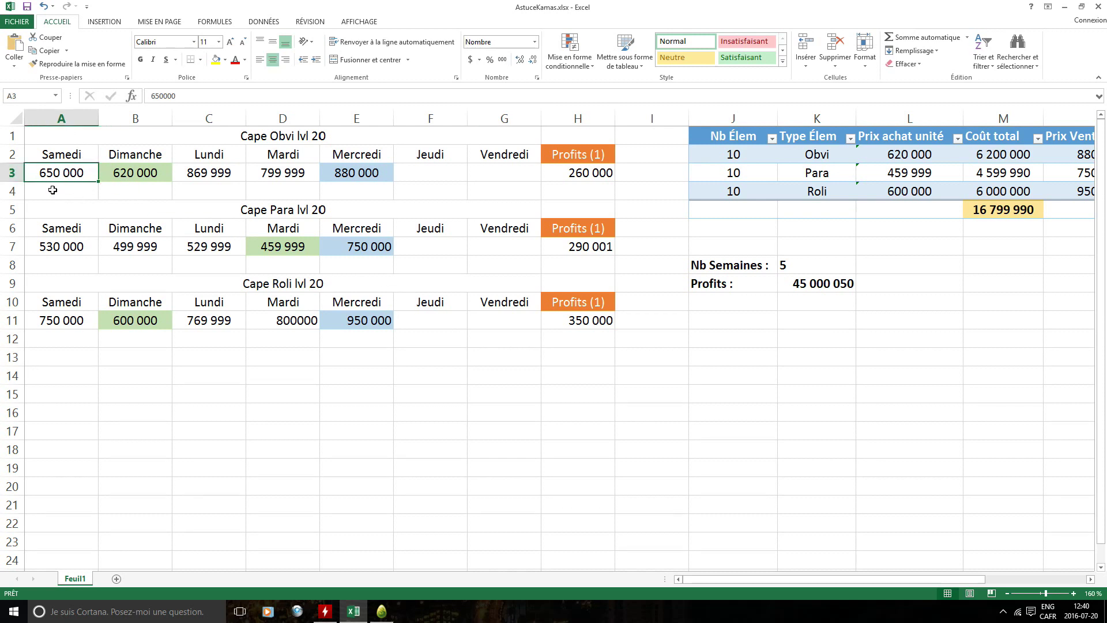
click(228, 137)
click(54, 177)
click(84, 252)
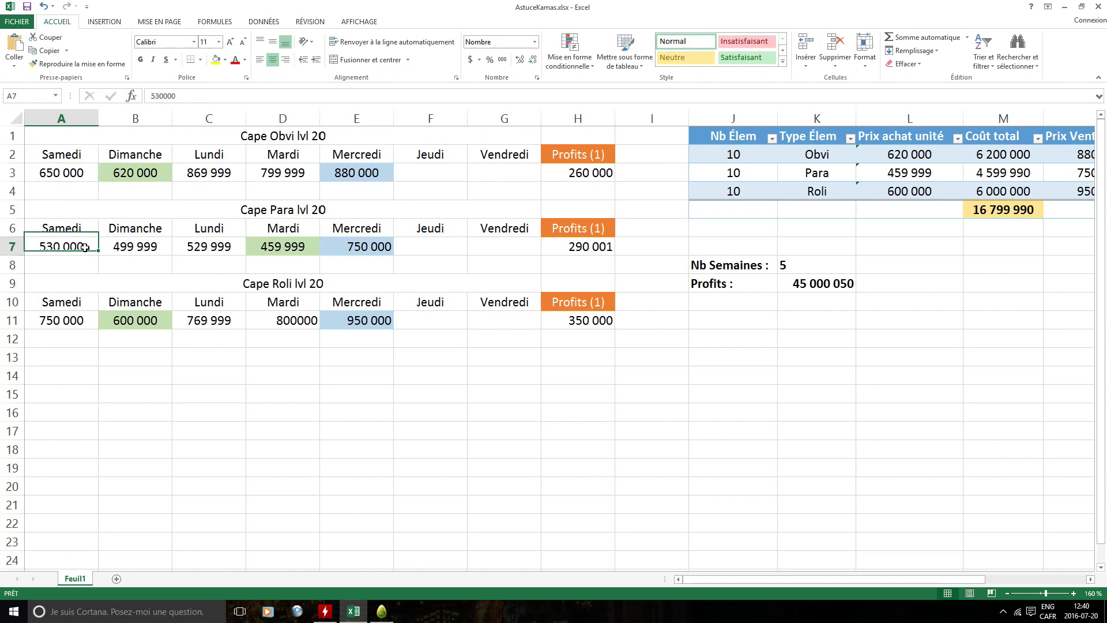
click(59, 321)
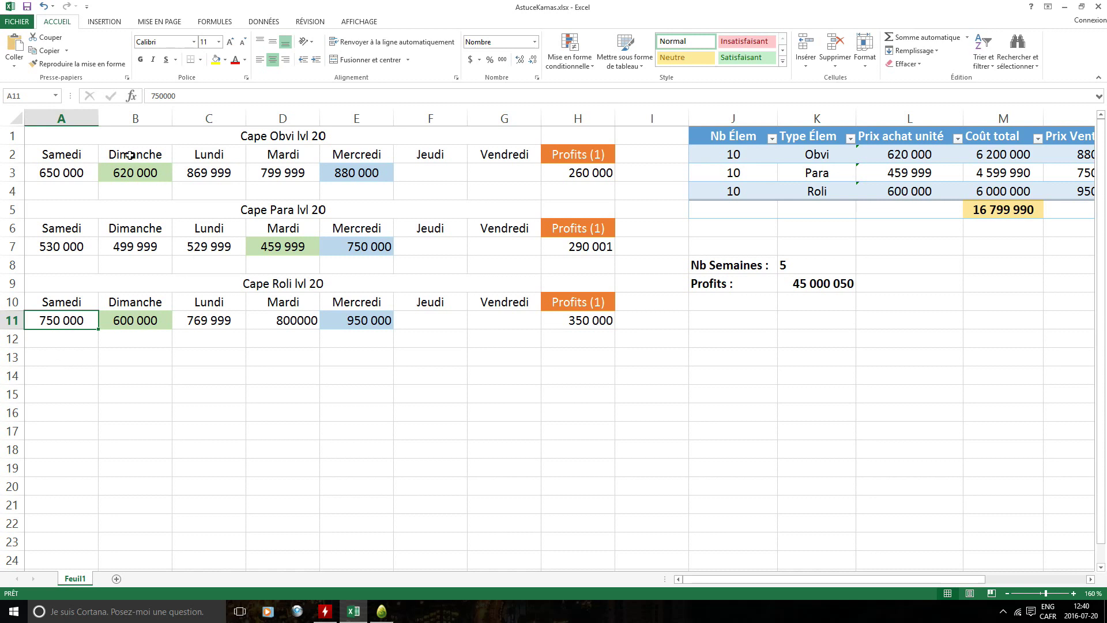
click(122, 172)
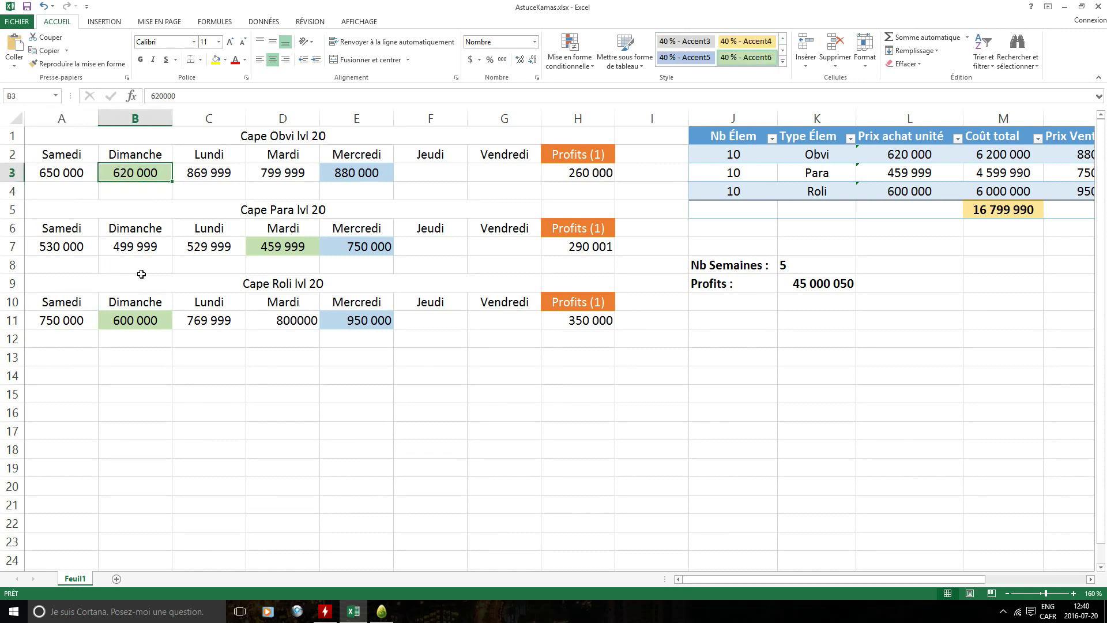
click(121, 323)
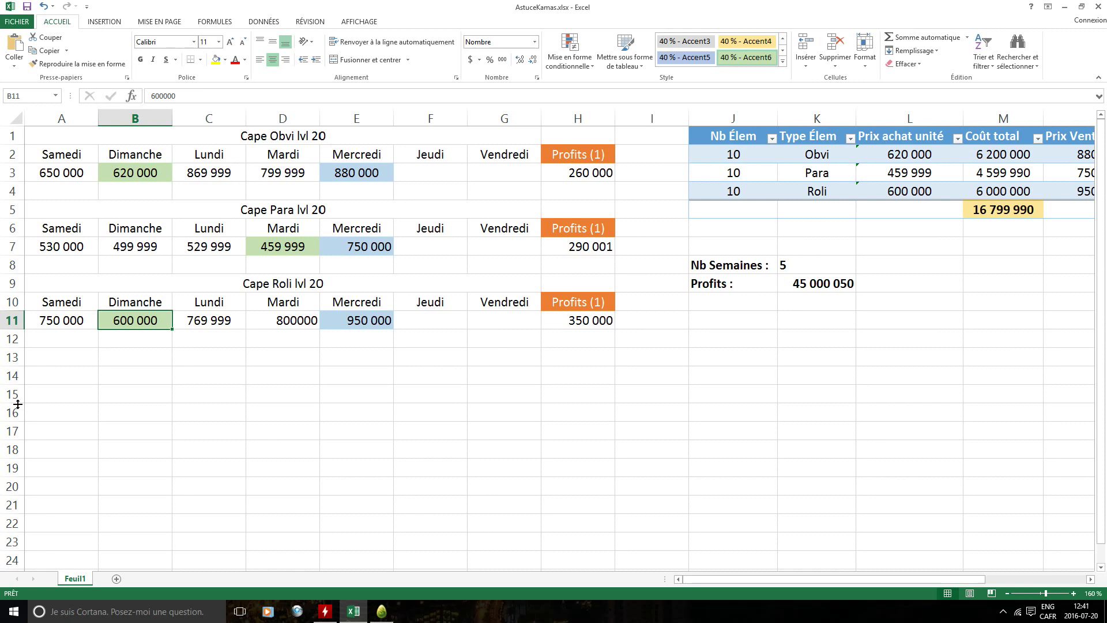
- Compare the green-highlighted purchase prices with the Mercredi selling prices for the Obvi, Para and Roli capes
click(264, 252)
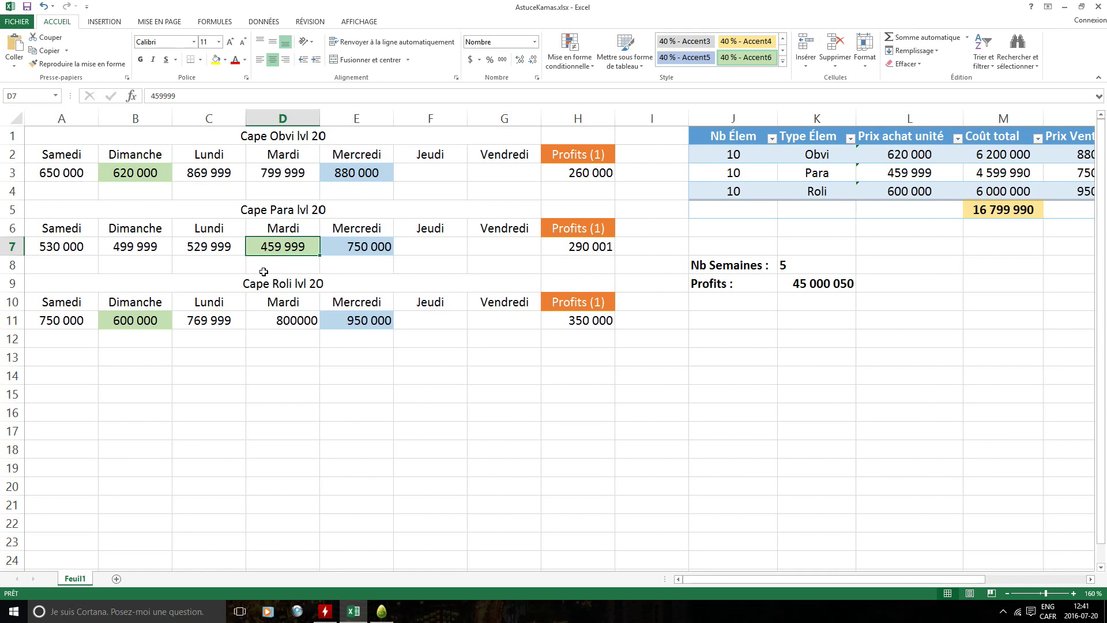
click(347, 177)
click(349, 251)
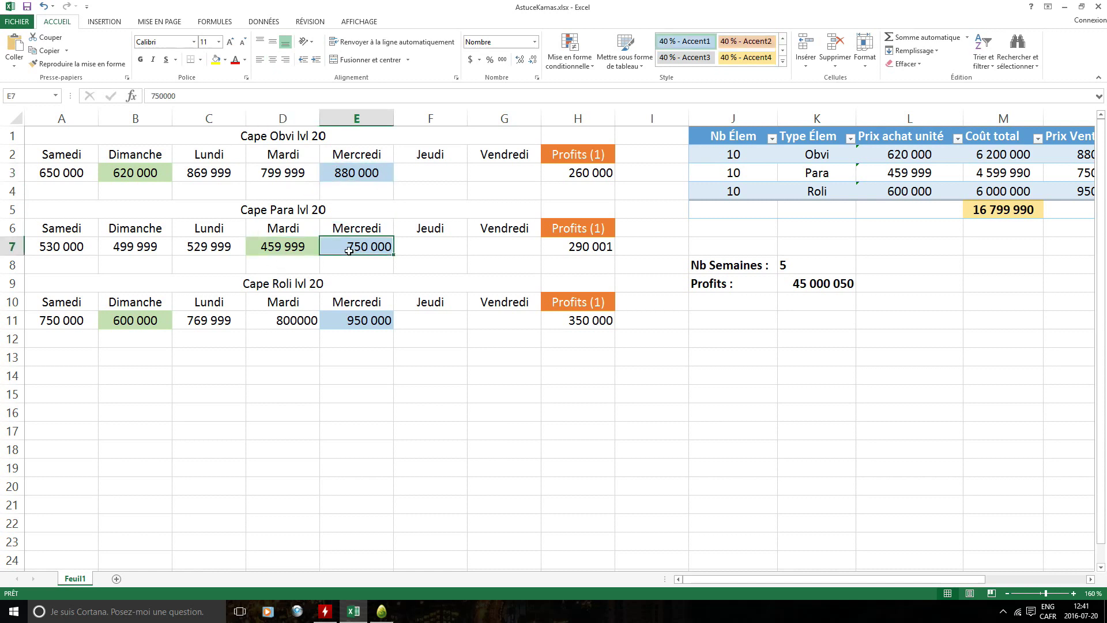
click(144, 176)
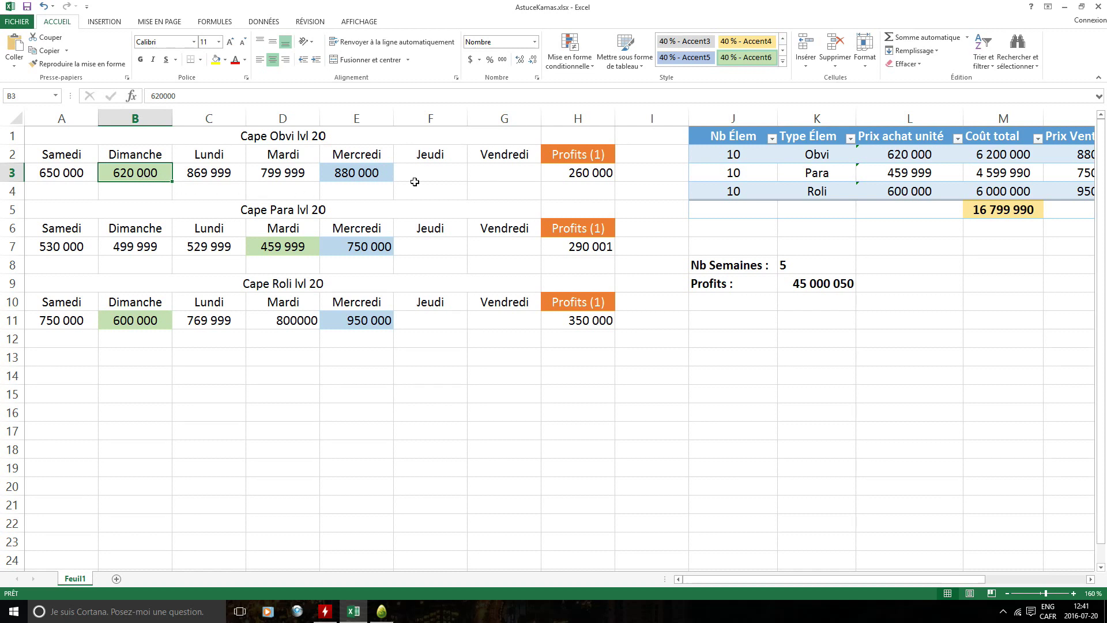
click(376, 171)
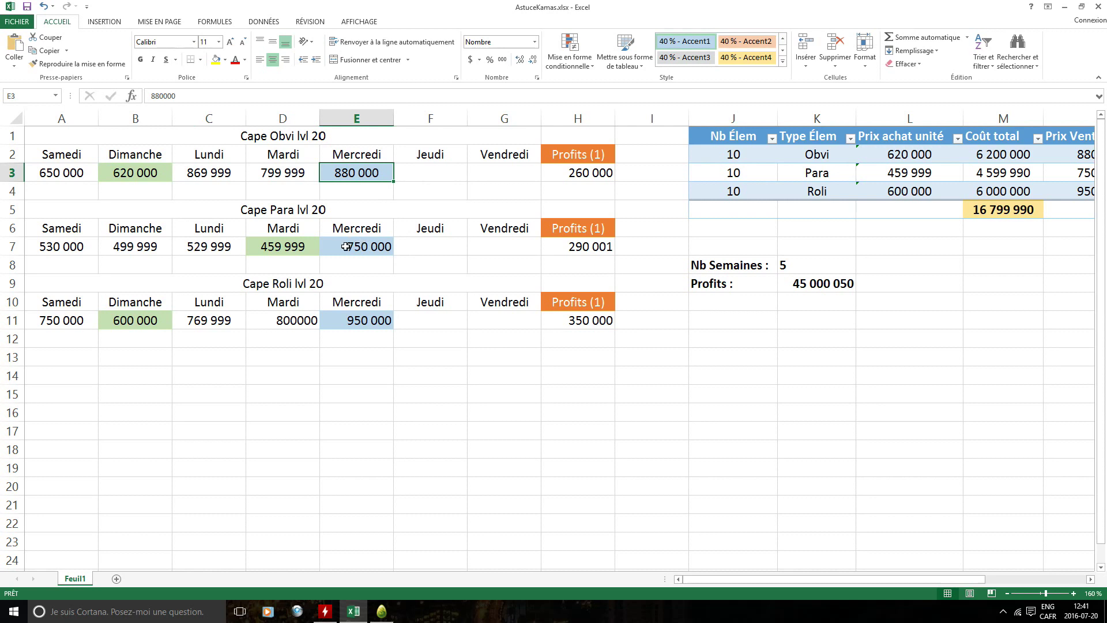
click(285, 249)
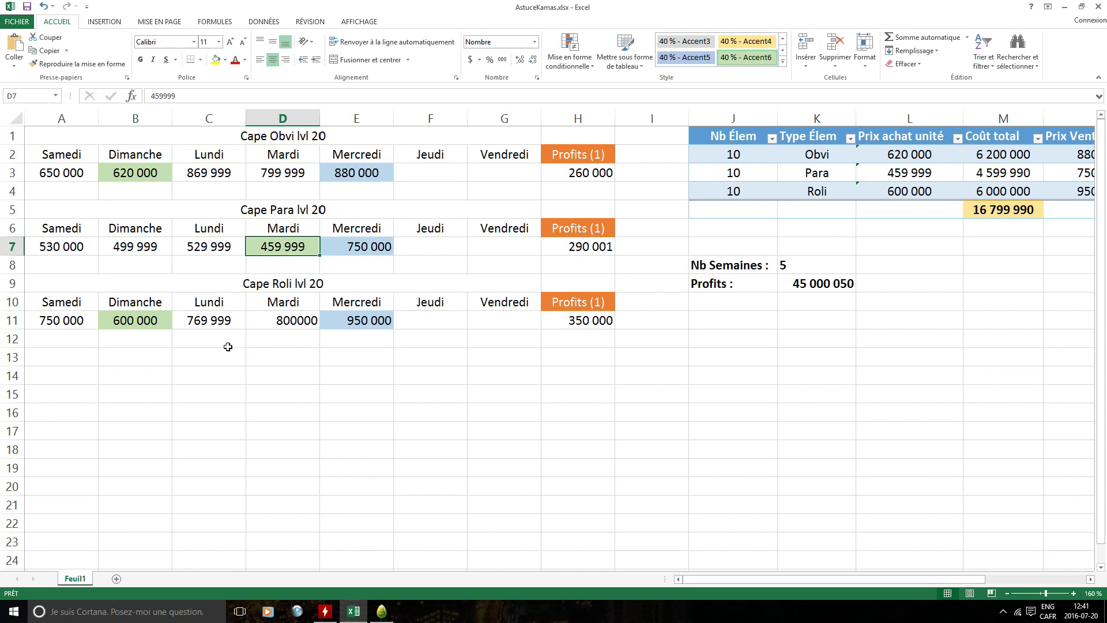
click(149, 321)
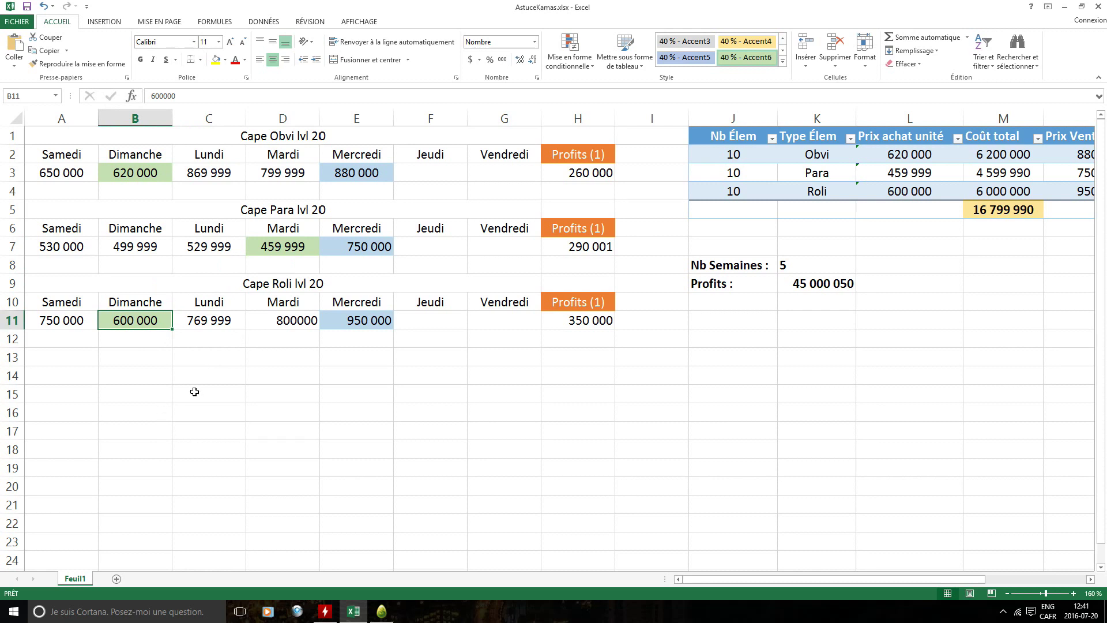
click(361, 320)
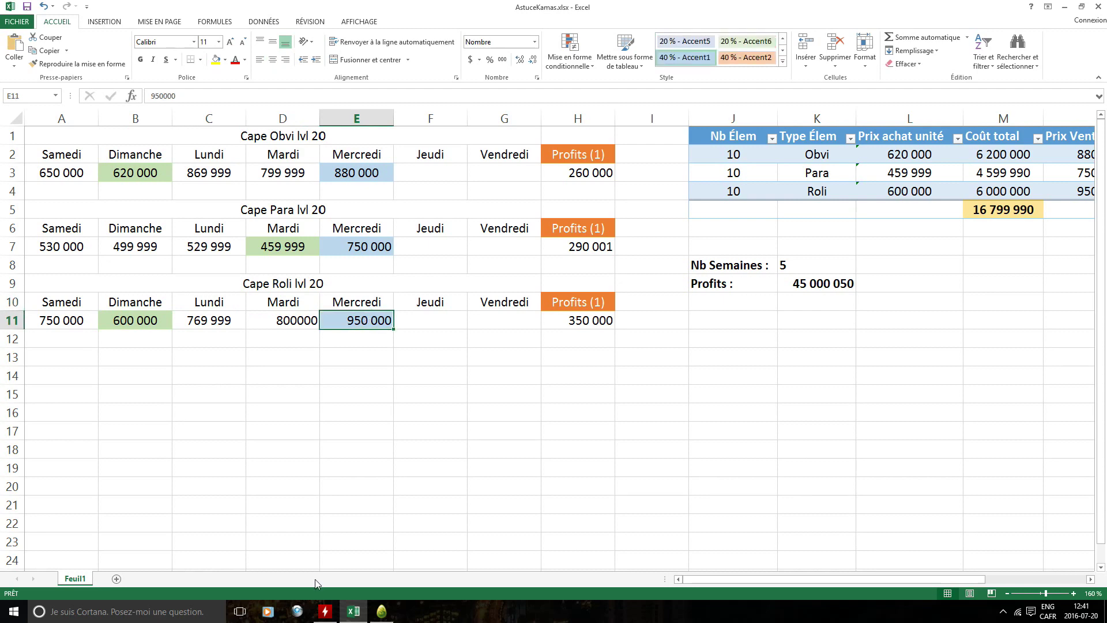
- Switch to the Dofus game, open the buying mode of Vendeur Animaux de Bonta and view the Cape Rolivan offers
click(381, 611)
click(297, 218)
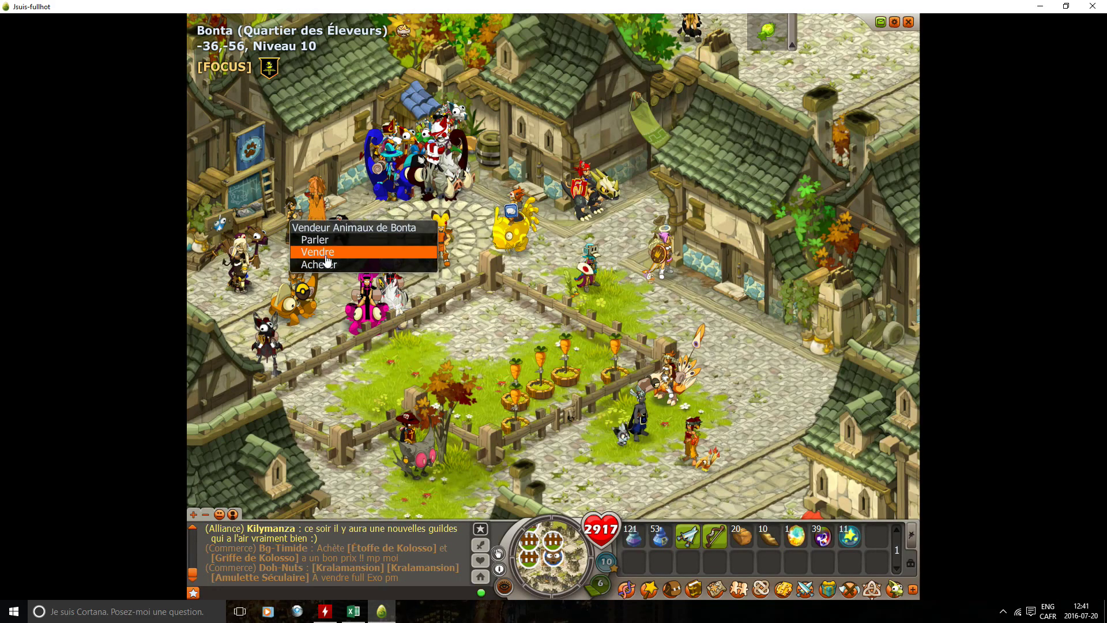
click(317, 263)
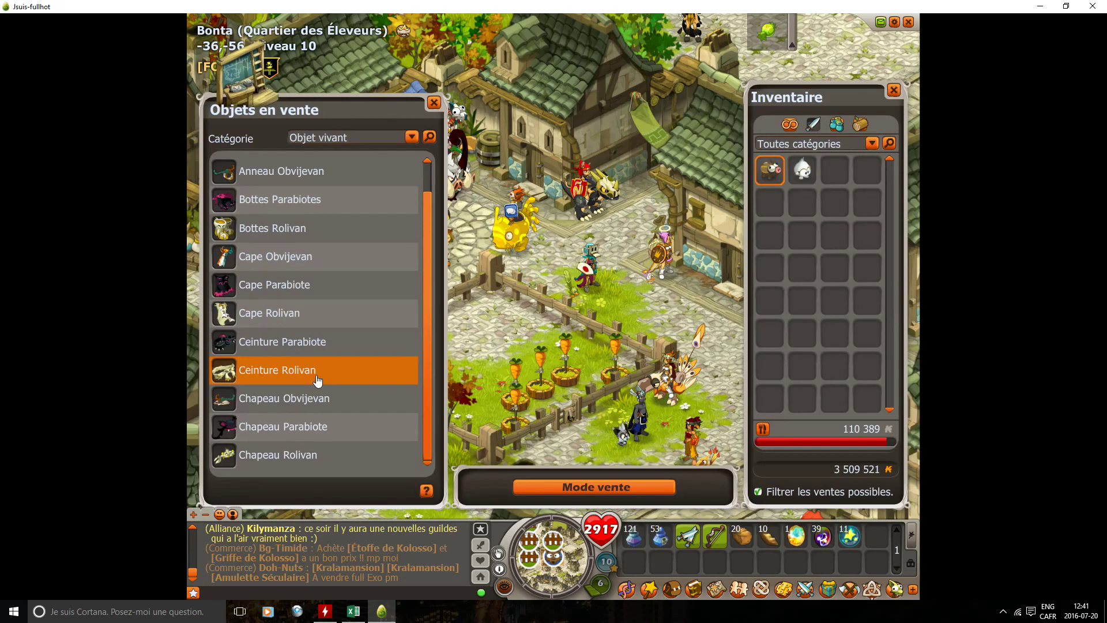
click(281, 300)
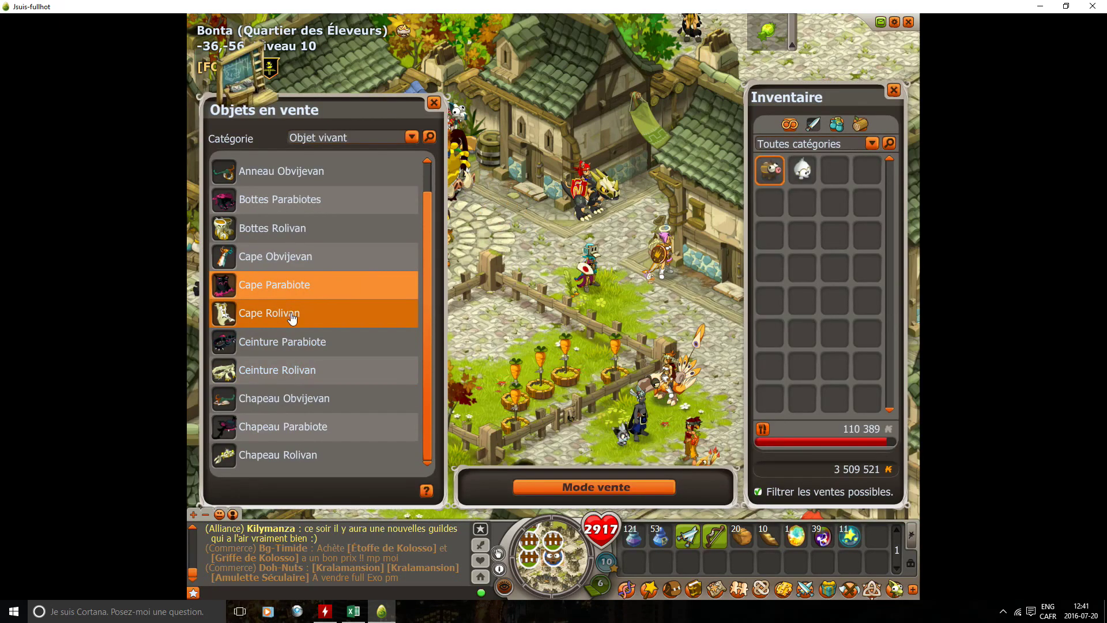
click(290, 314)
click(565, 254)
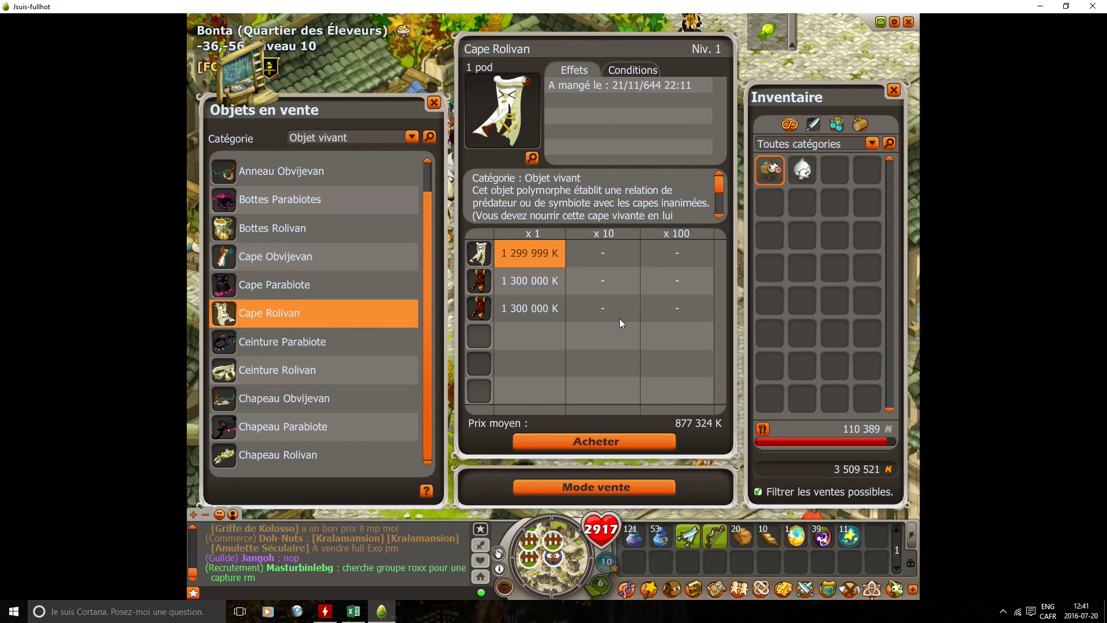
- Compare the Cape Rolivan offers in the game with the Cape Roli prices in the Excel sheet, then return to the game
key(alt+Tab)
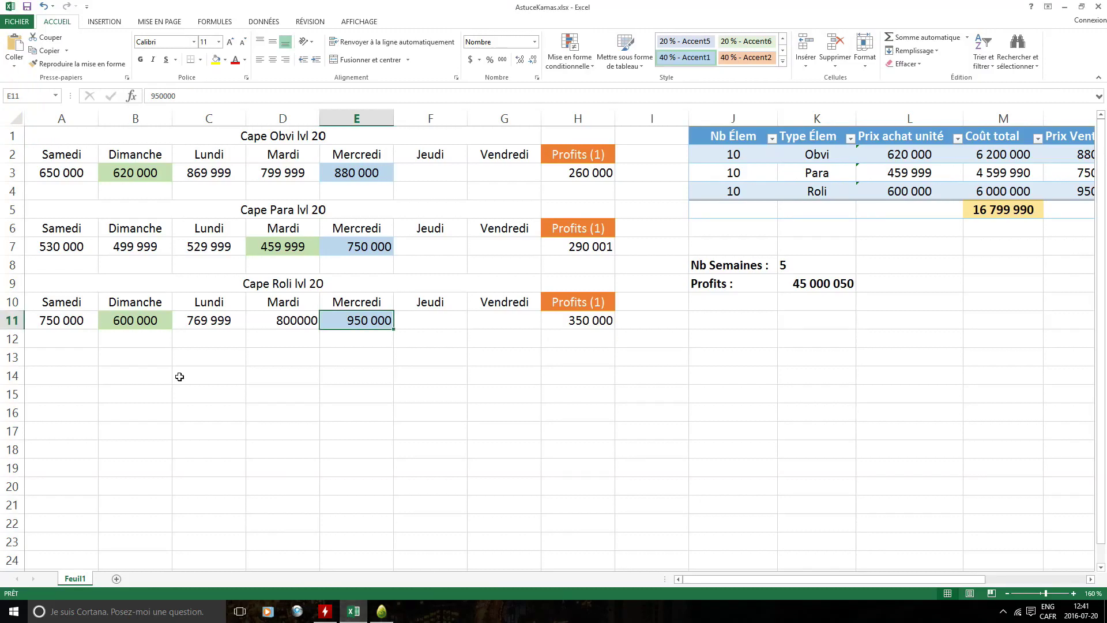
click(381, 611)
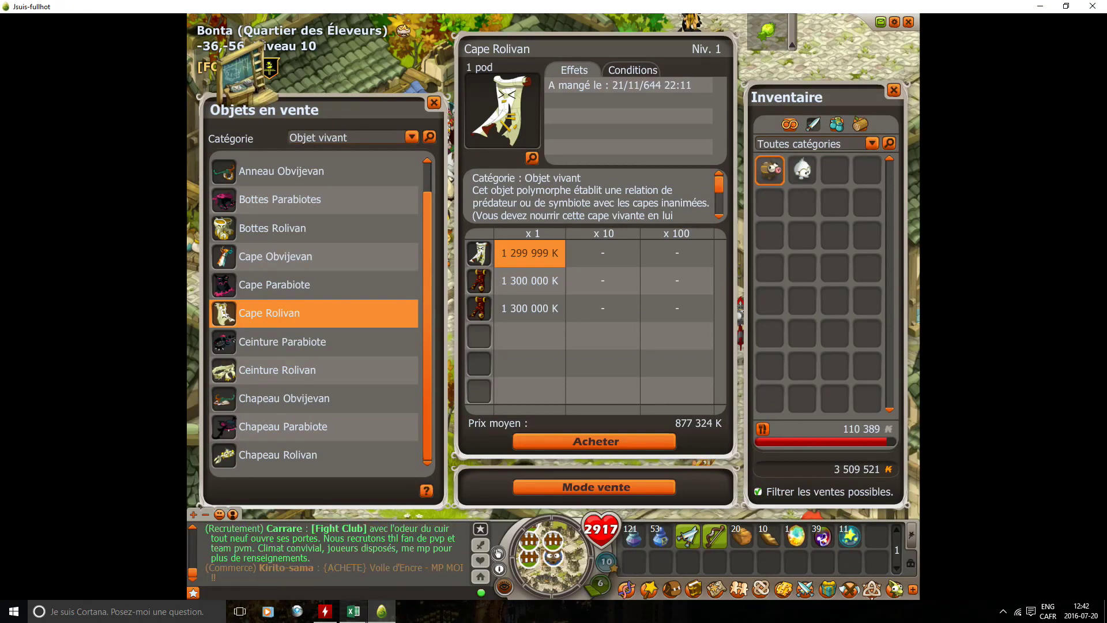
key(alt+Tab)
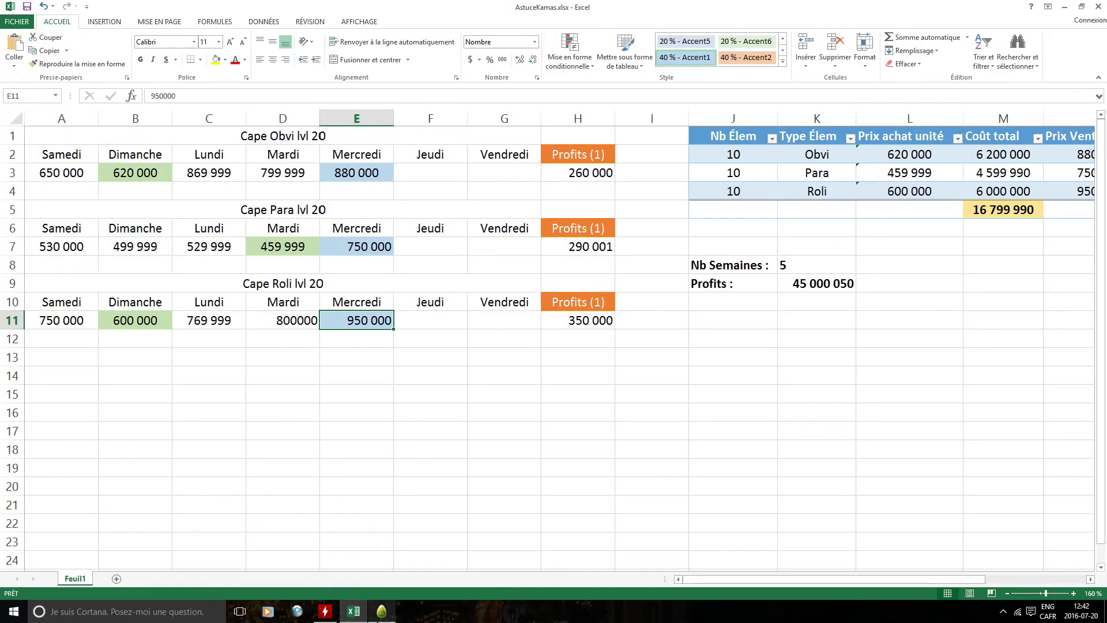
key(alt+Tab)
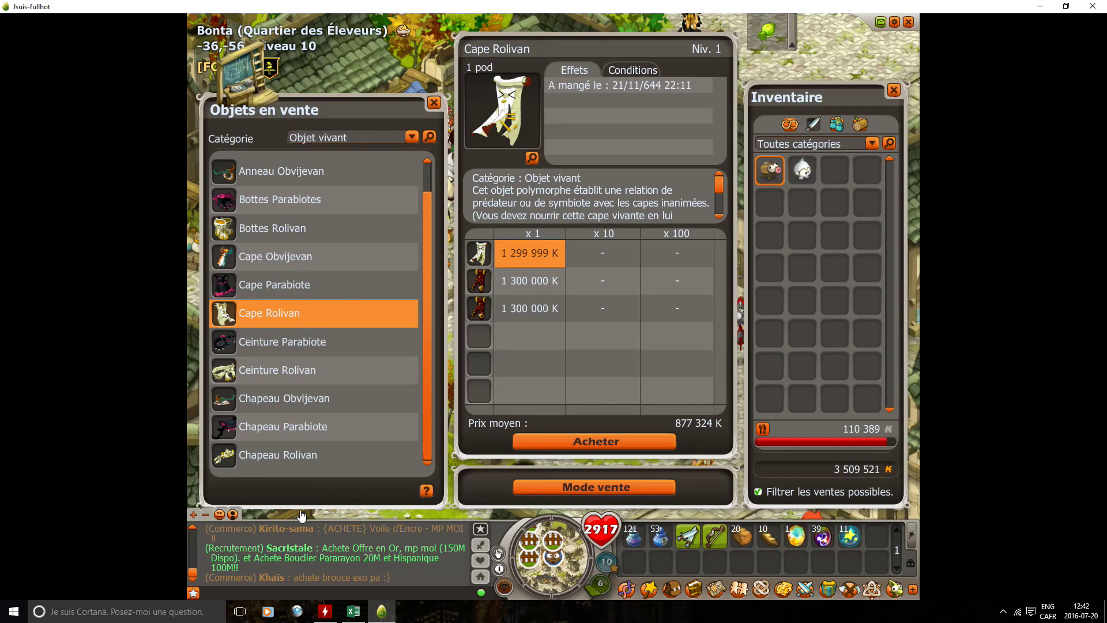
- Close the market listing in the game and switch to the Excel workbook to show the full profit table
click(434, 102)
click(353, 612)
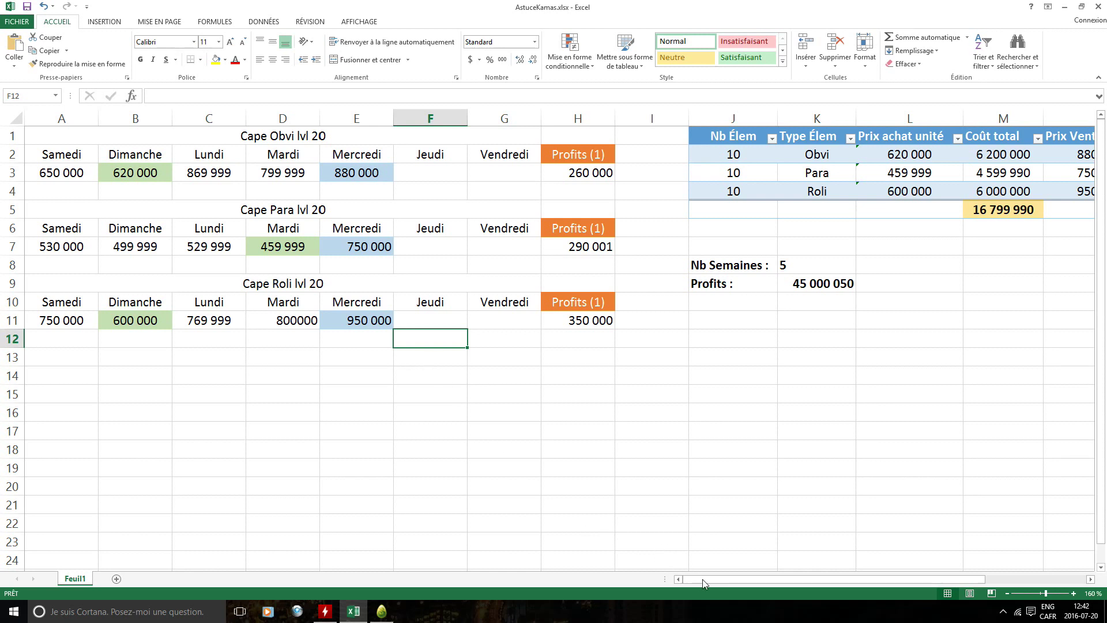
drag(707, 583, 853, 572)
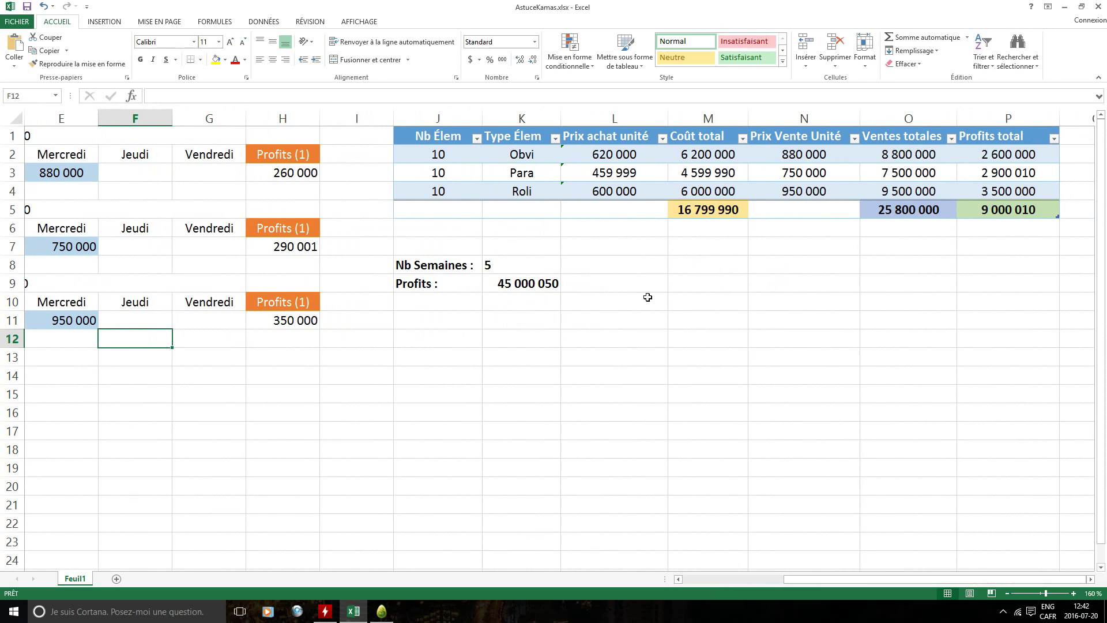
- Set the Nb Élem quantity of the Obvi row to 2 in the profit table
click(454, 151)
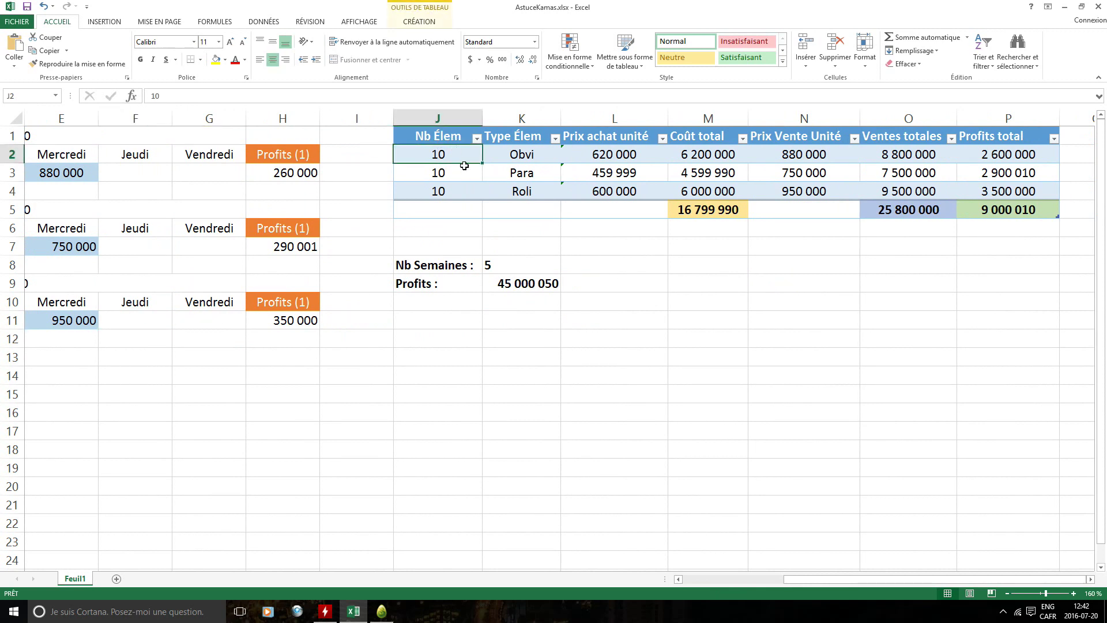
double_click(459, 157)
key(BackSpace)
key(BackSpace)
text(2)
key(Return)
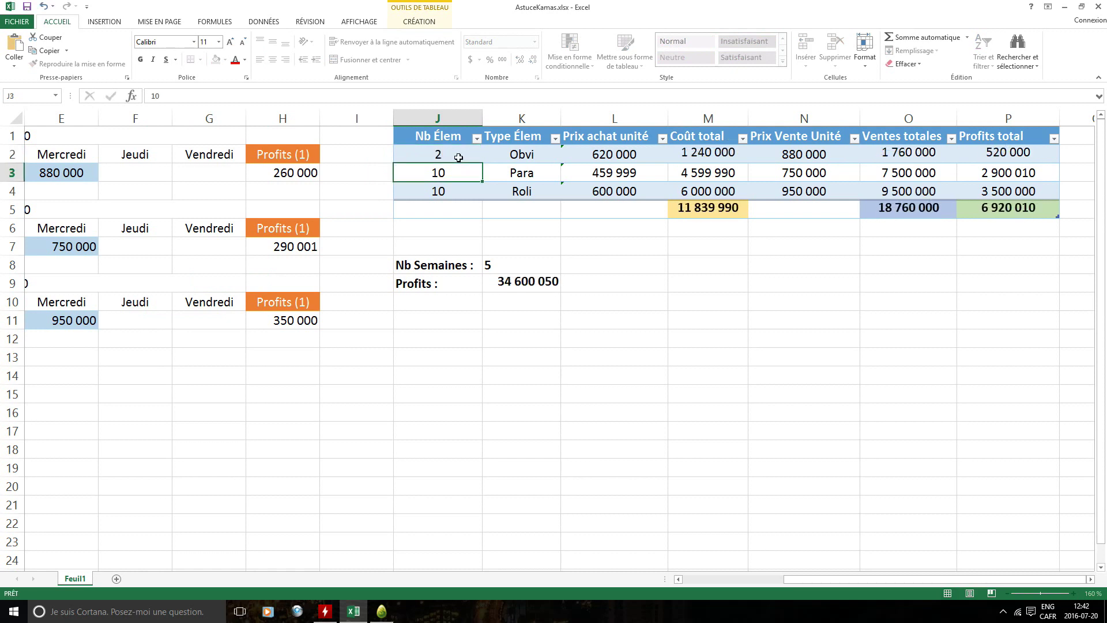
- Set the Nb Élem quantities of the Para and Roli rows to 2 and check the multi-week Profits cell
double_click(445, 177)
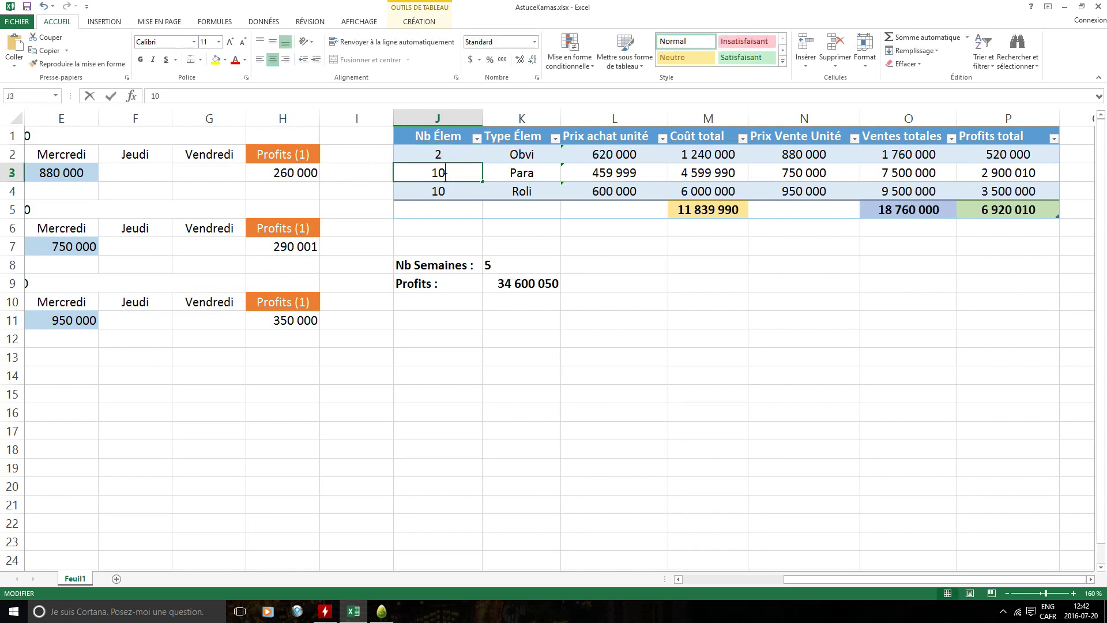
key(BackSpace)
key(BackSpace)
text(2)
key(Return)
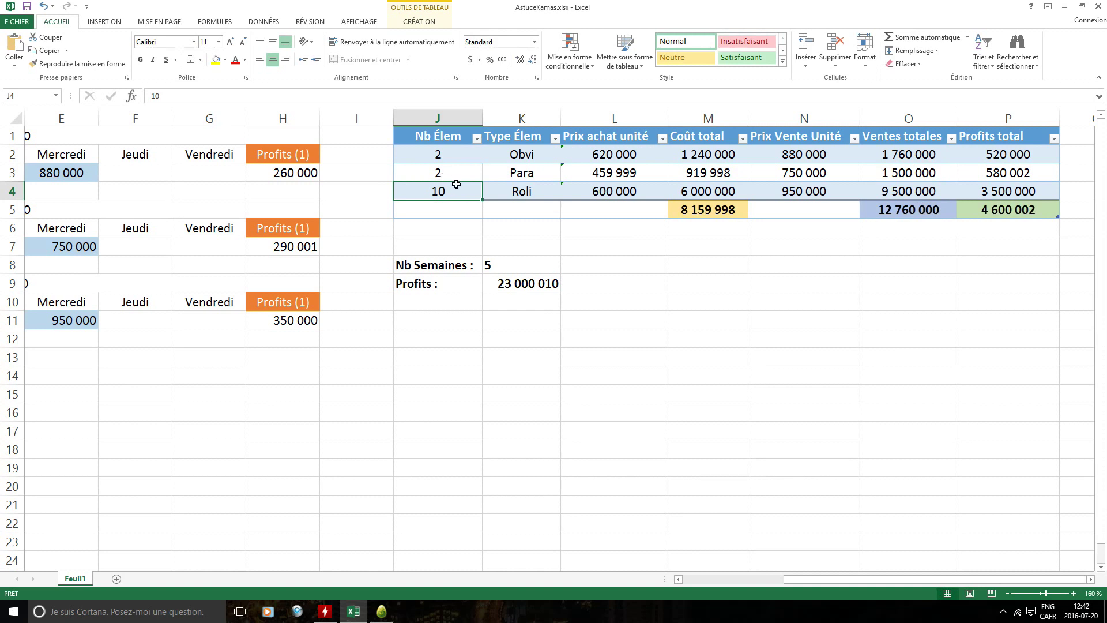
double_click(459, 194)
key(BackSpace)
key(BackSpace)
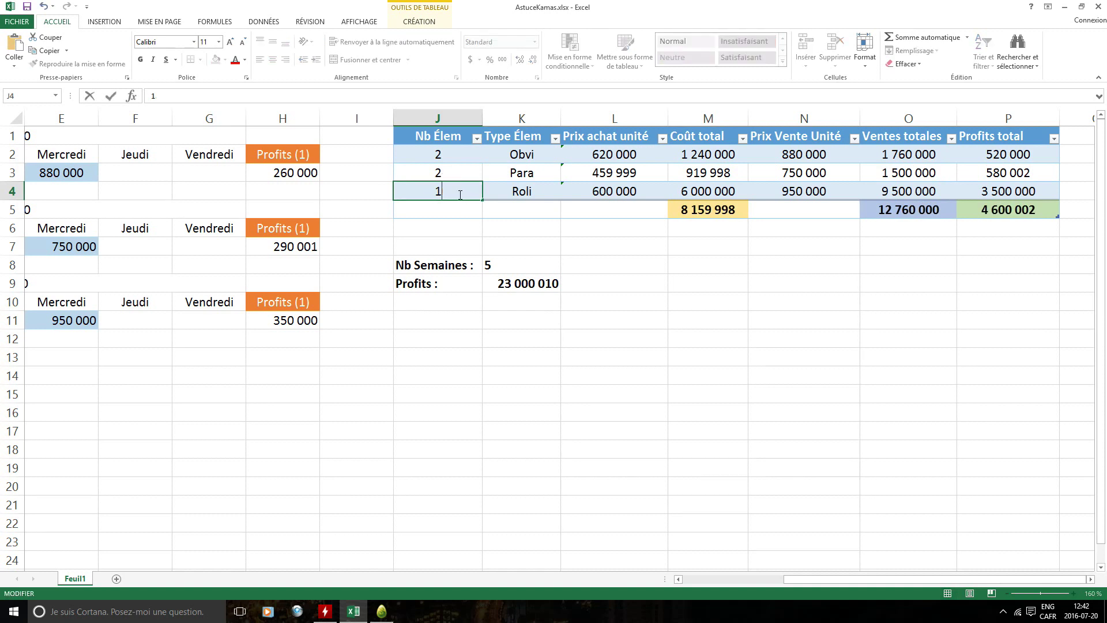
text(2)
key(Return)
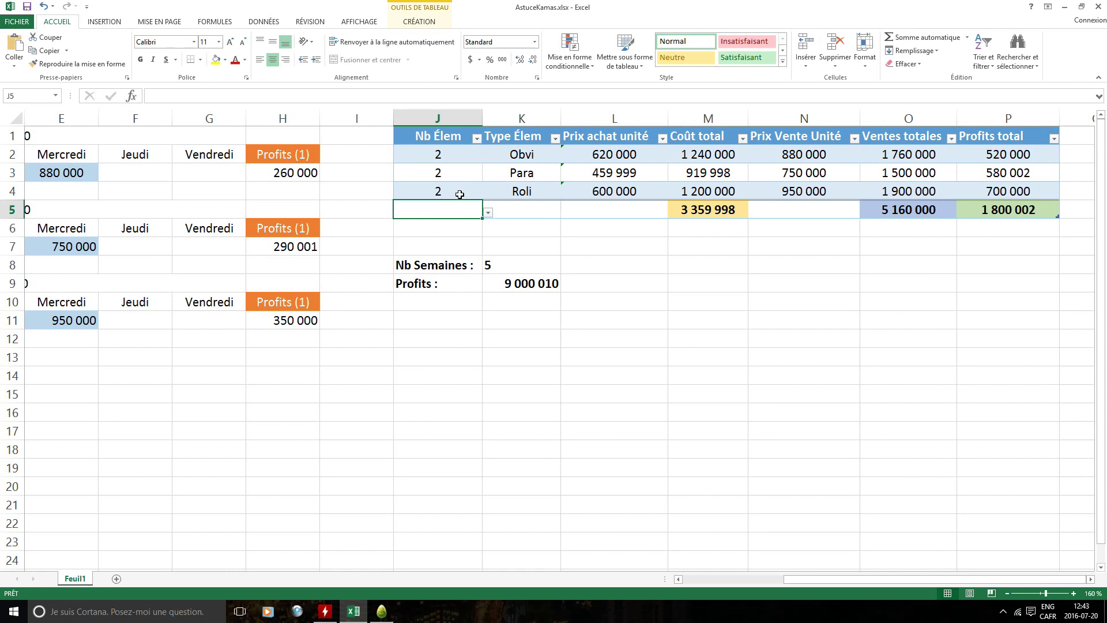
click(528, 281)
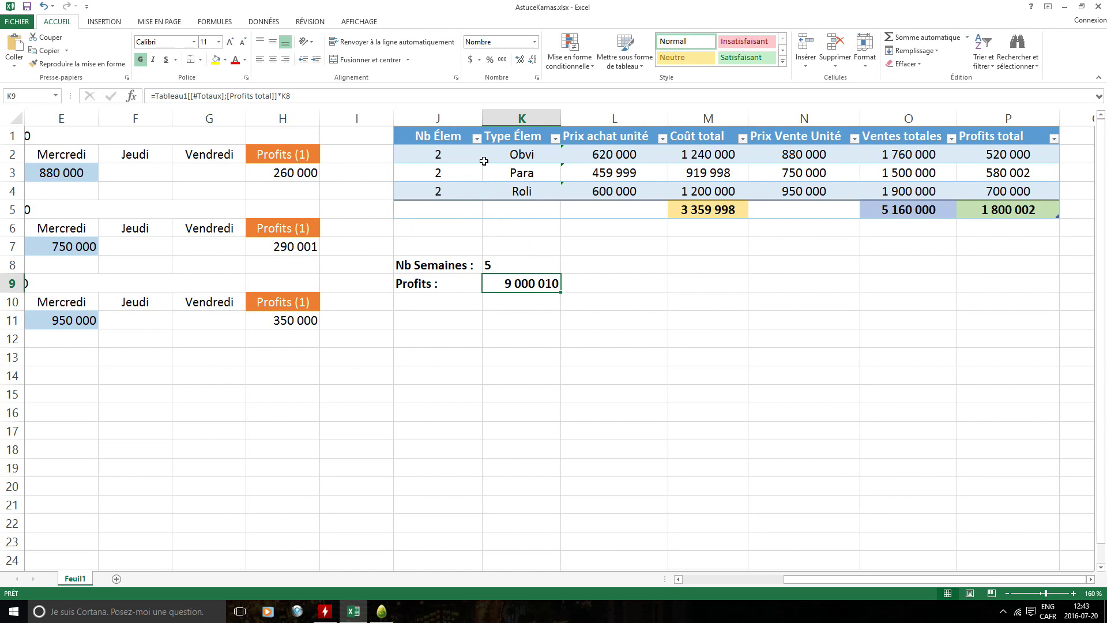
- Set the Nb Élem quantities of the Obvi, Para and Roli rows to 5 each and check the Profits total sum
click(462, 152)
double_click(462, 152)
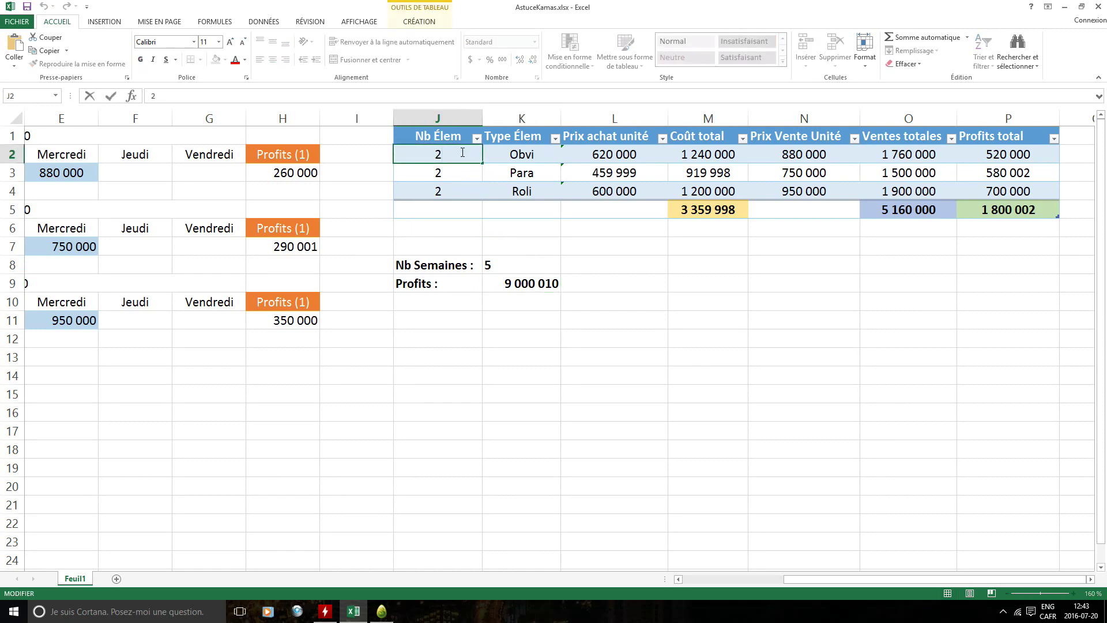
key(BackSpace)
text(5)
key(Return)
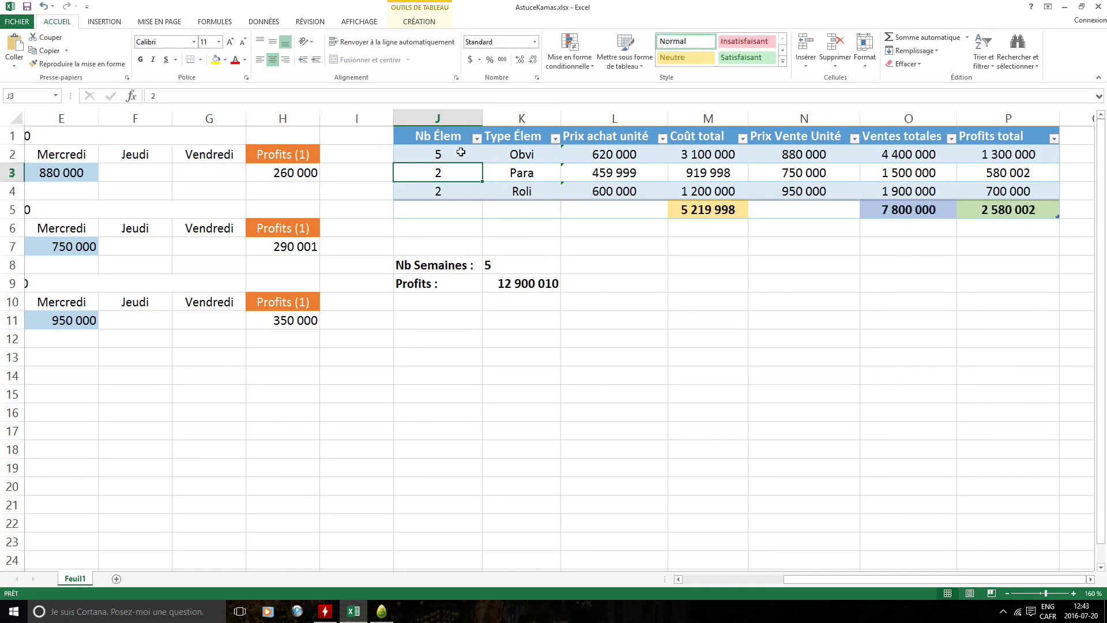
text(5)
key(Return)
text(5)
key(Return)
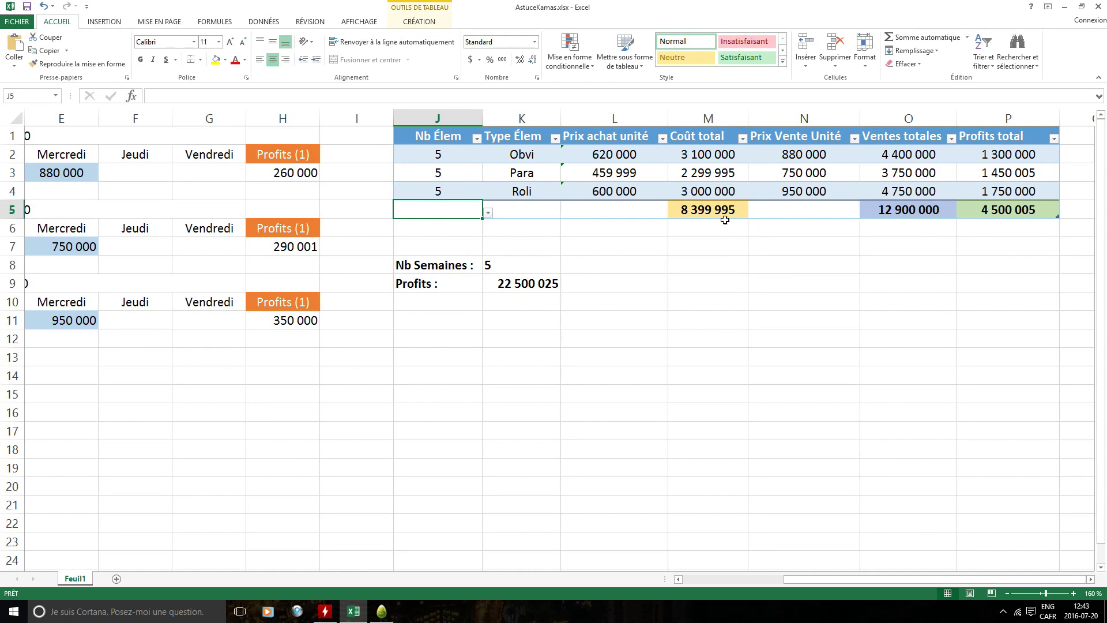
click(1004, 208)
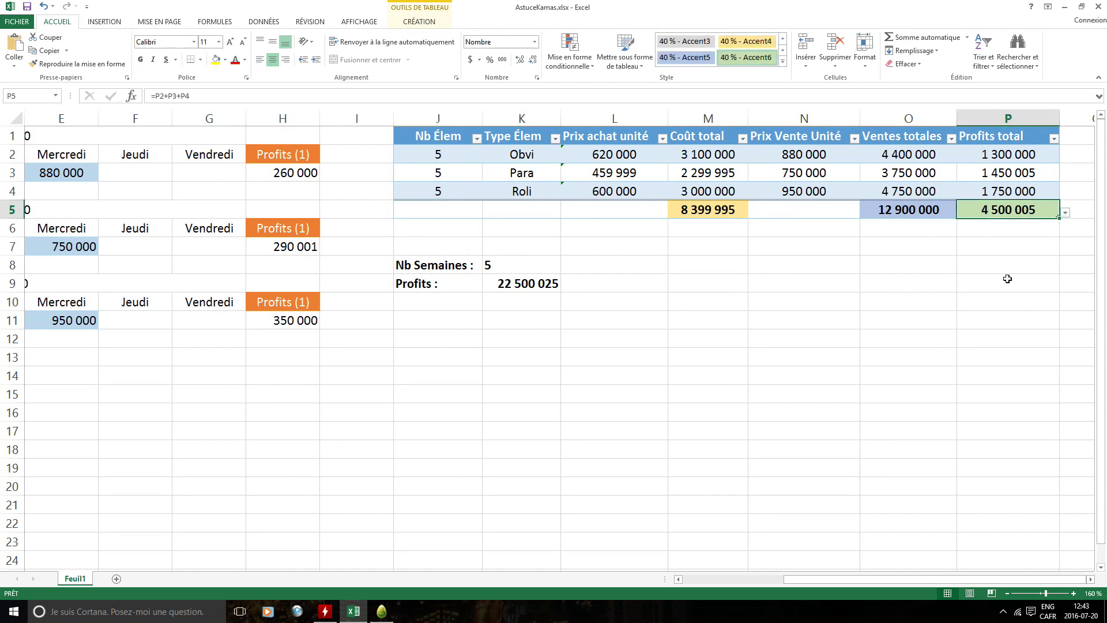
- Check the Ventes totales and Profits total sums and the multi-week Profits formula, and set Nb Semaines to 10
click(910, 215)
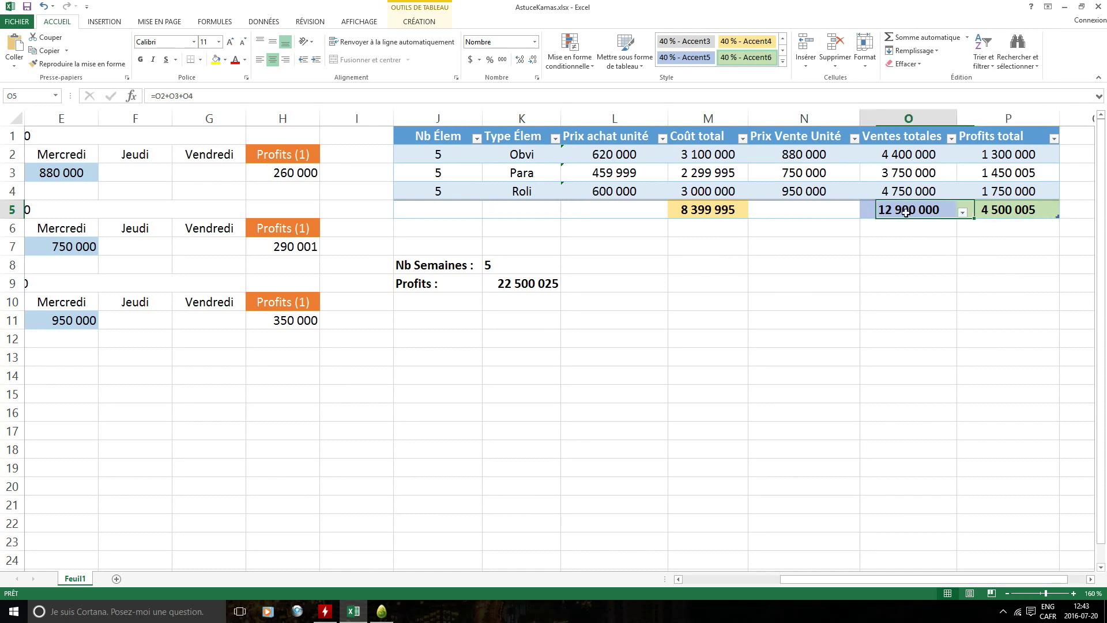
click(1009, 214)
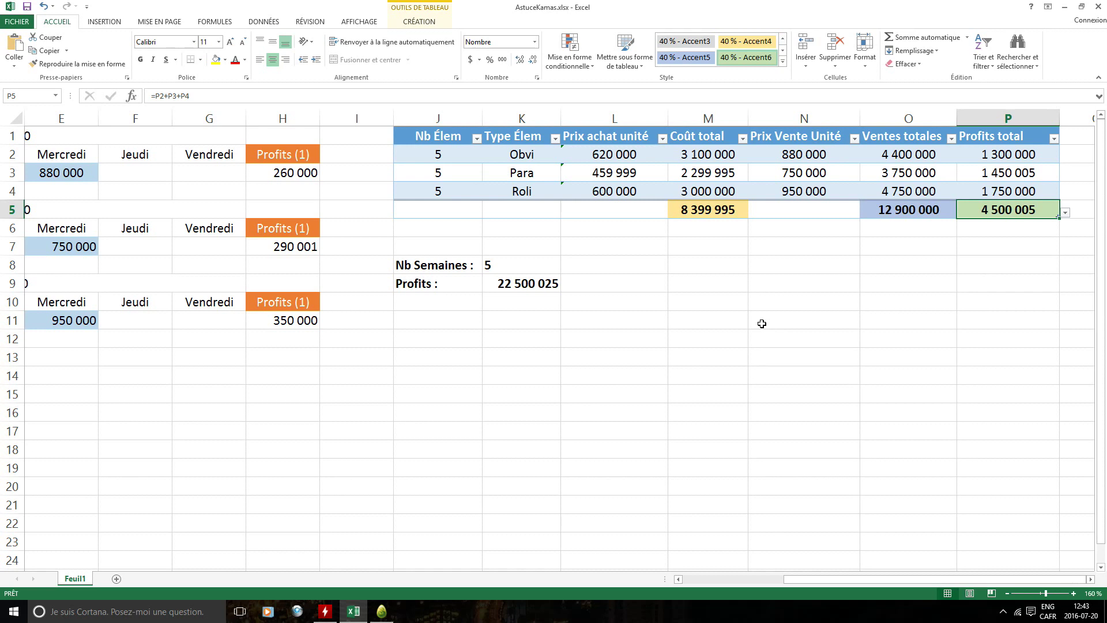
click(518, 260)
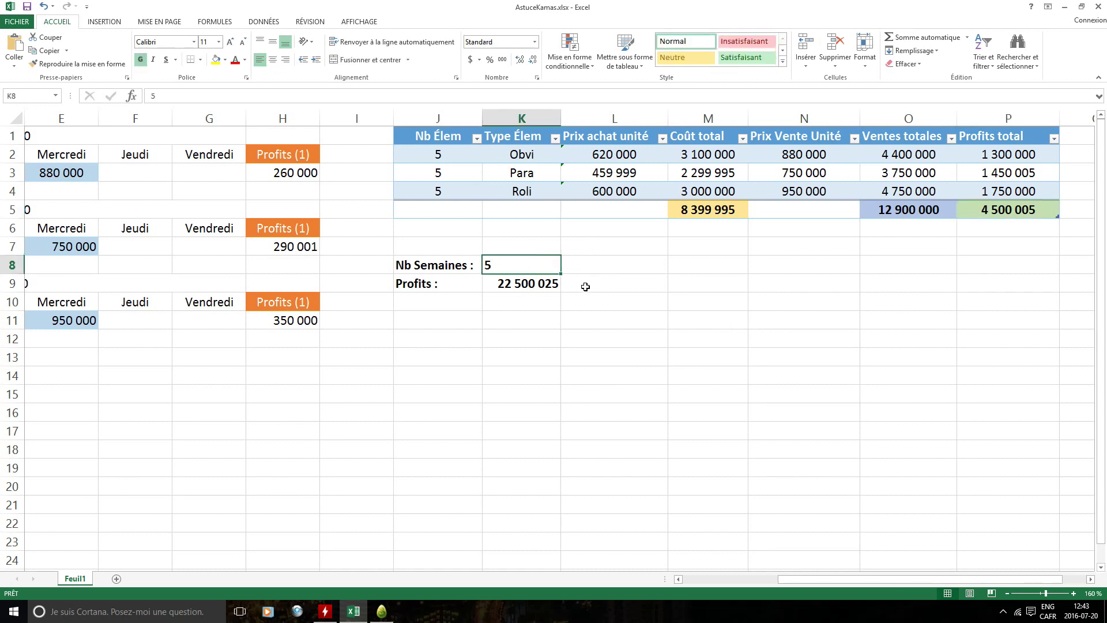
click(543, 282)
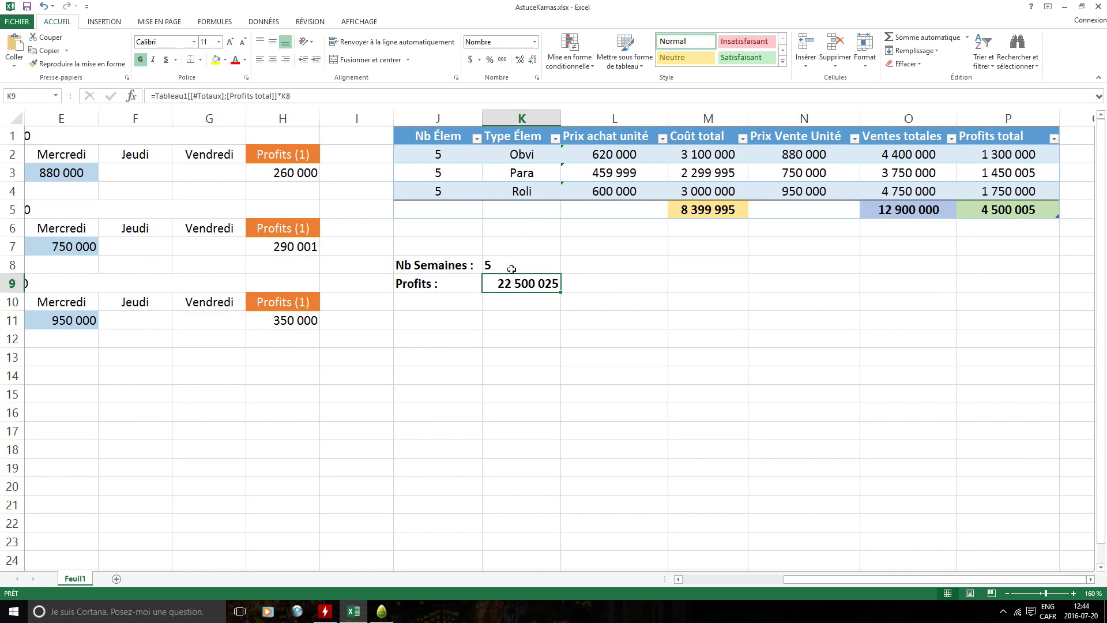
double_click(535, 264)
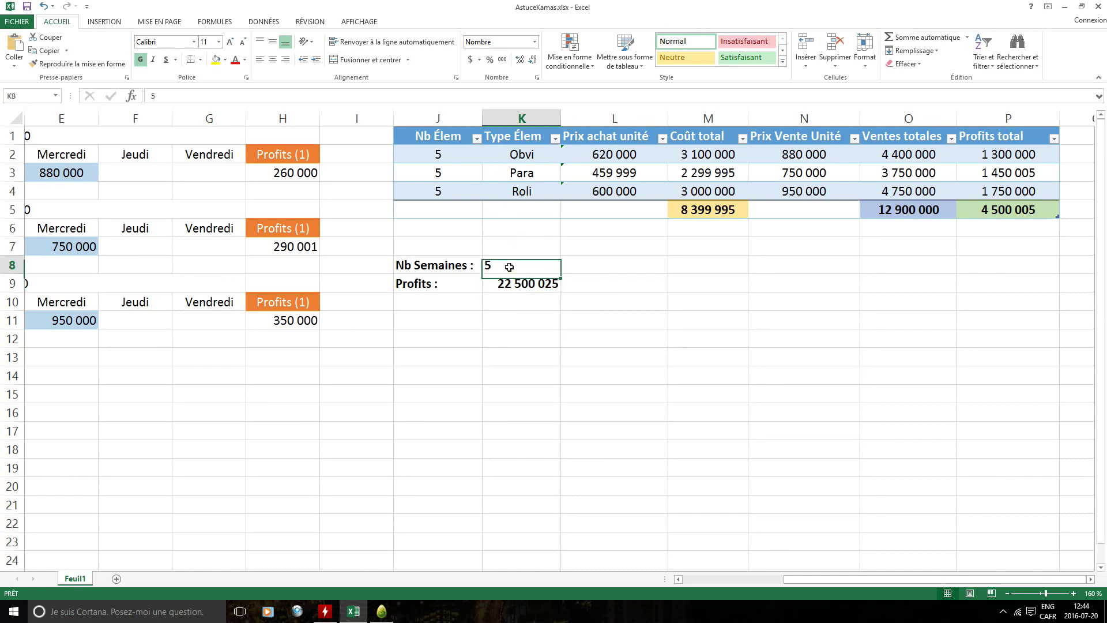
key(BackSpace)
text(10)
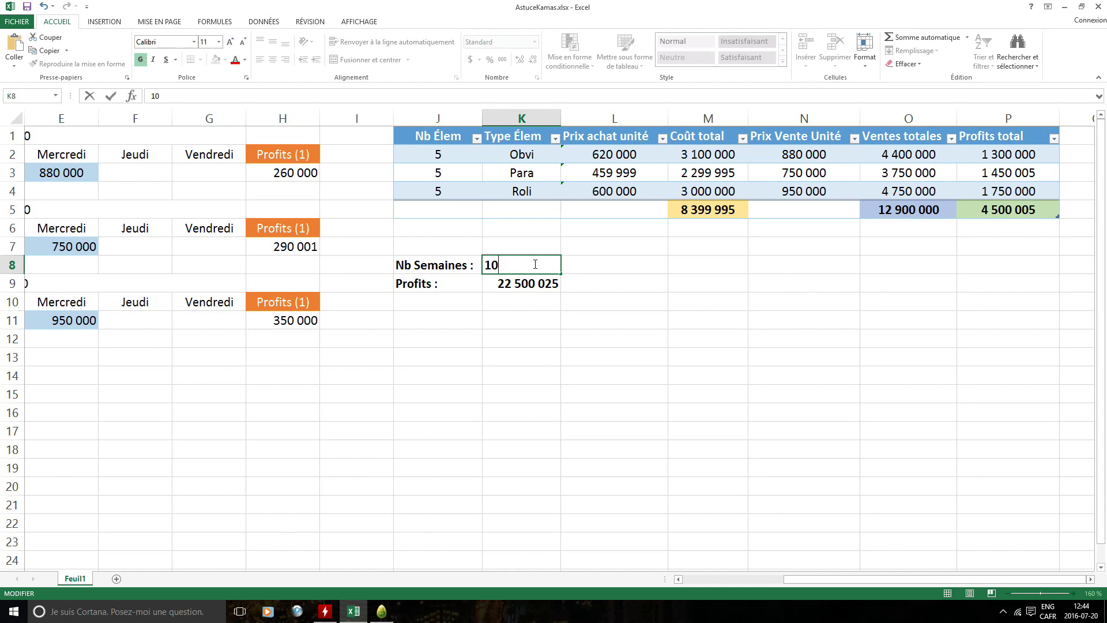
key(Return)
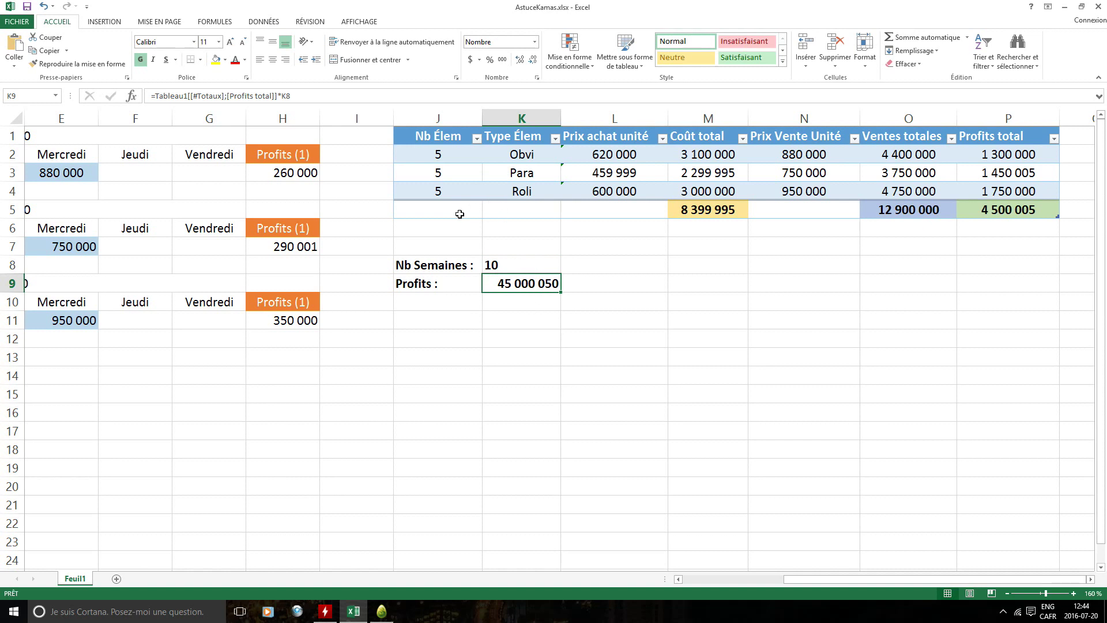
- Set the Nb Élem quantities of the Obvi, Para and Roli rows to 10 each in the profit table
double_click(442, 154)
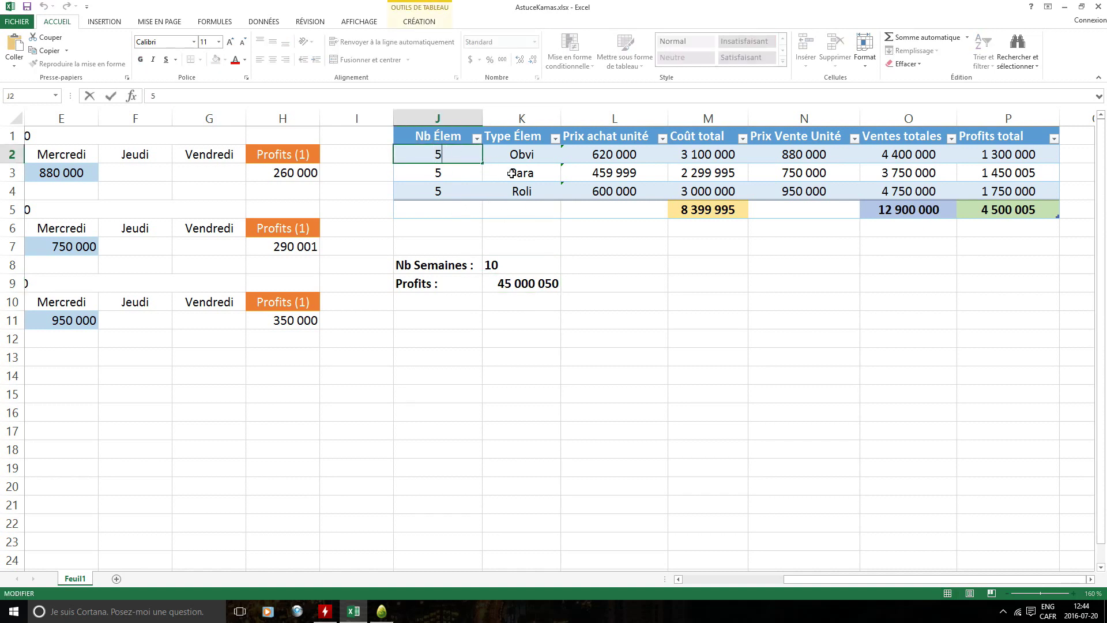
key(BackSpace)
text(10)
key(Return)
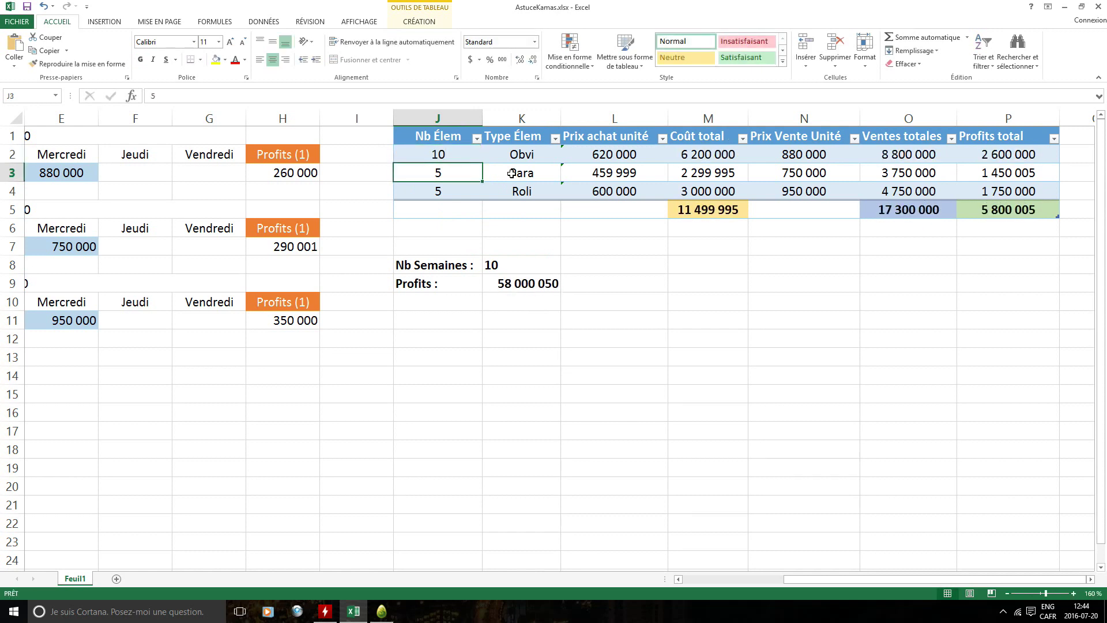
text(10)
key(Return)
text(10)
key(Return)
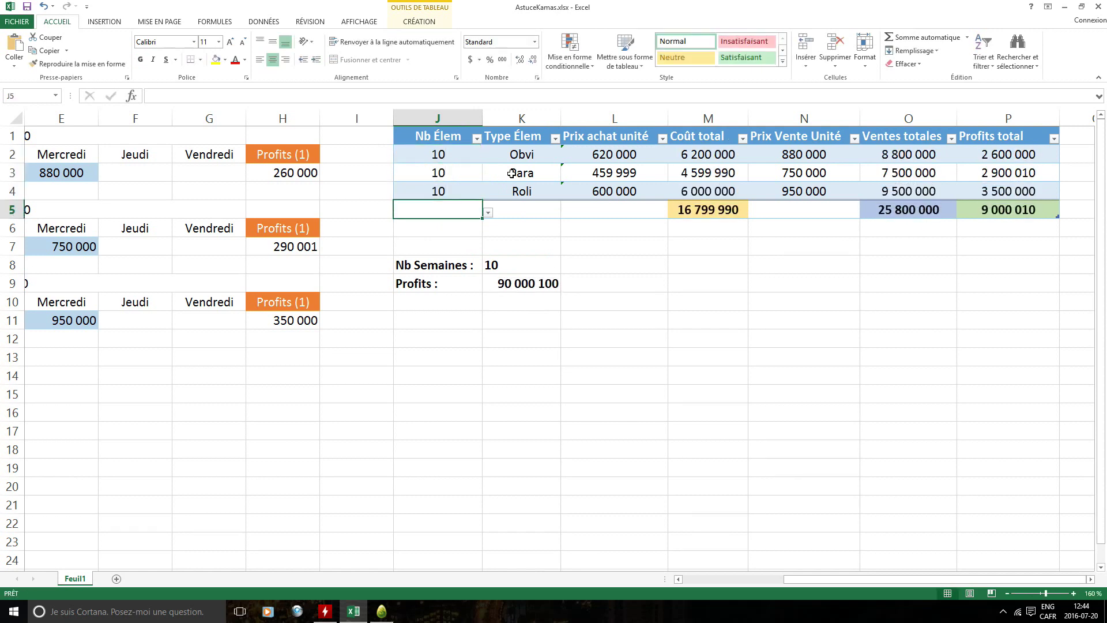
click(632, 405)
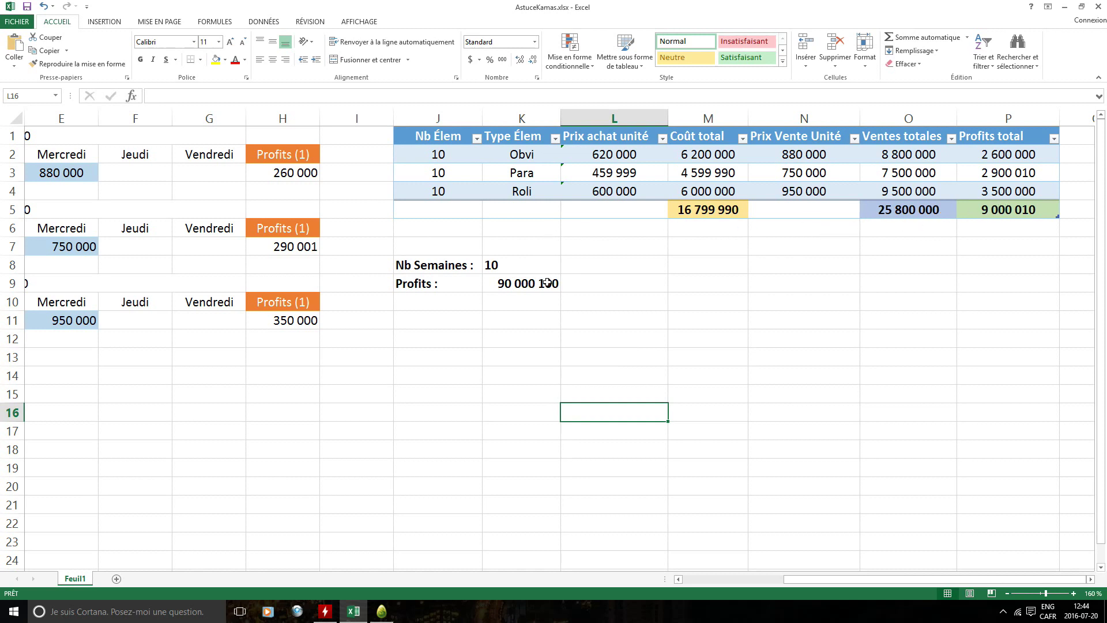
click(583, 319)
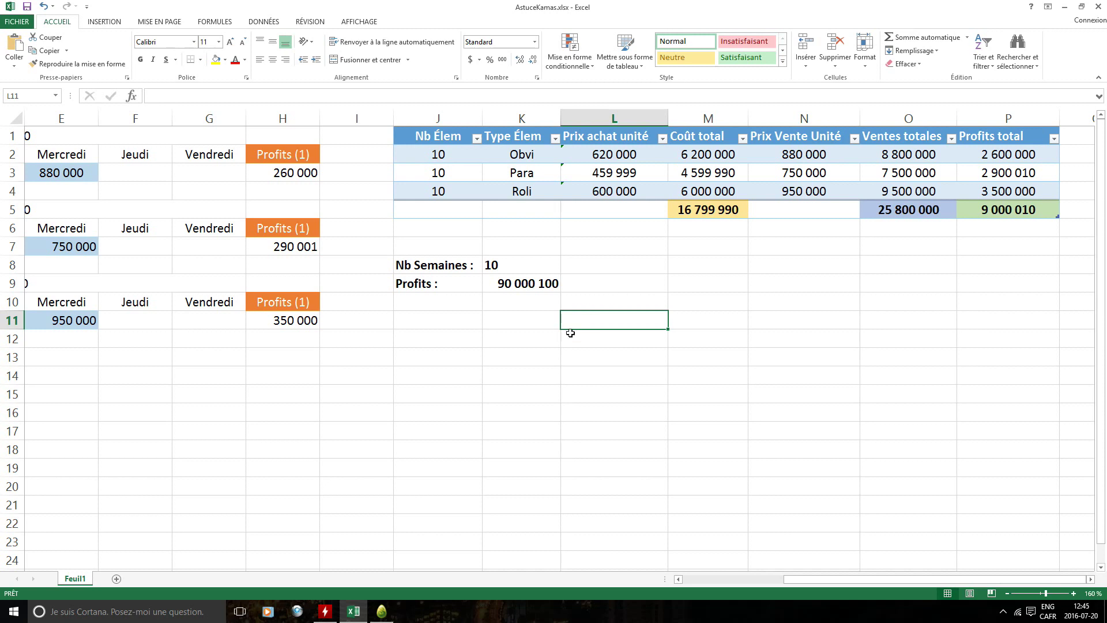
click(1005, 612)
click(982, 589)
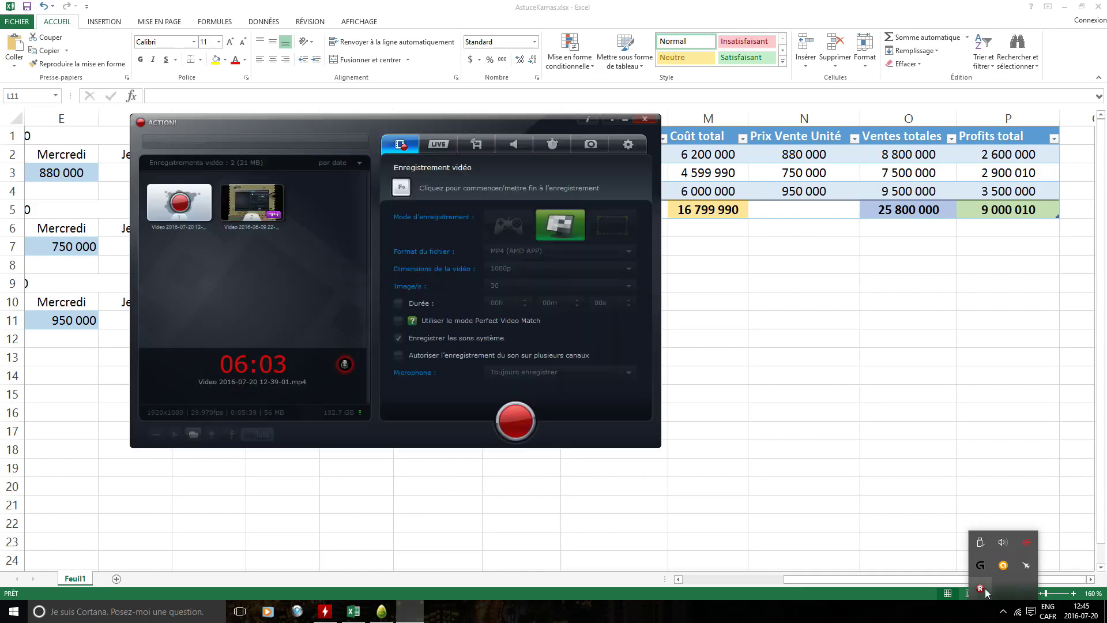